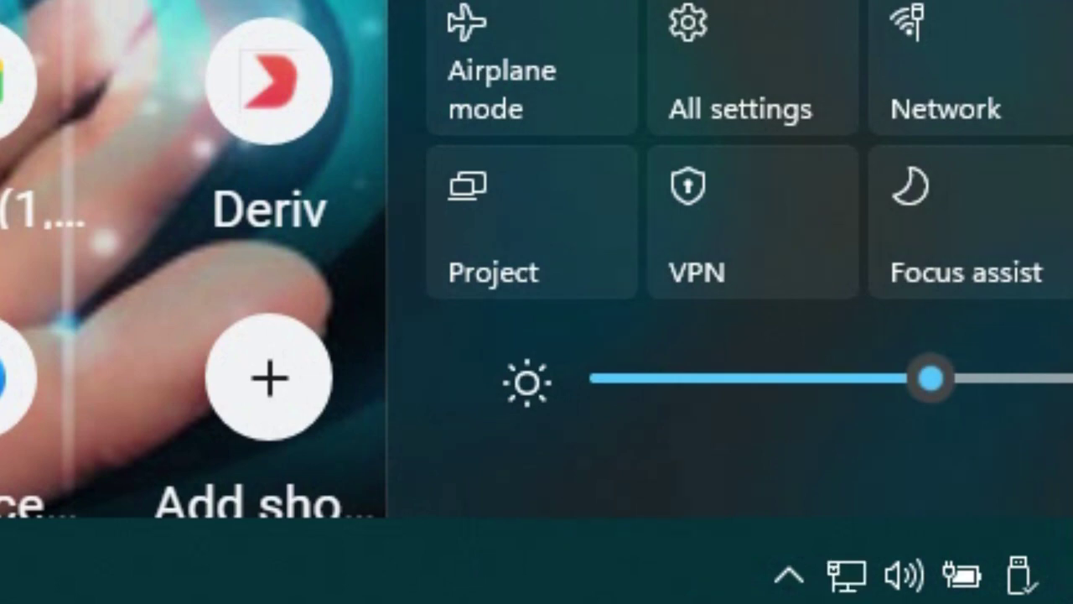
- Close quick settings and bring up the network flyout to check that Wi-Fi is off
key("Escape")
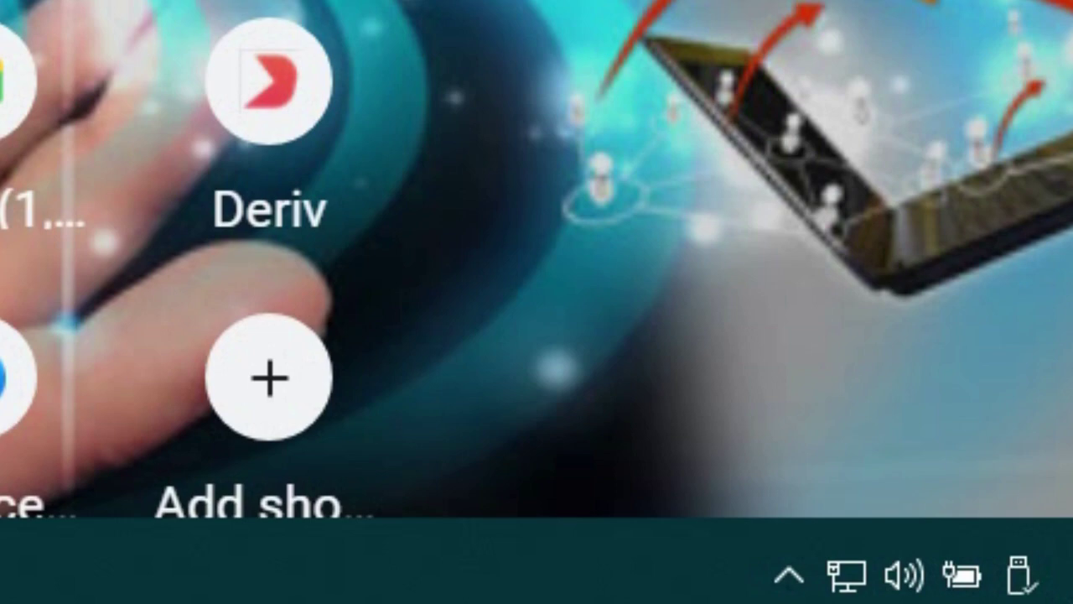
key("super+a")
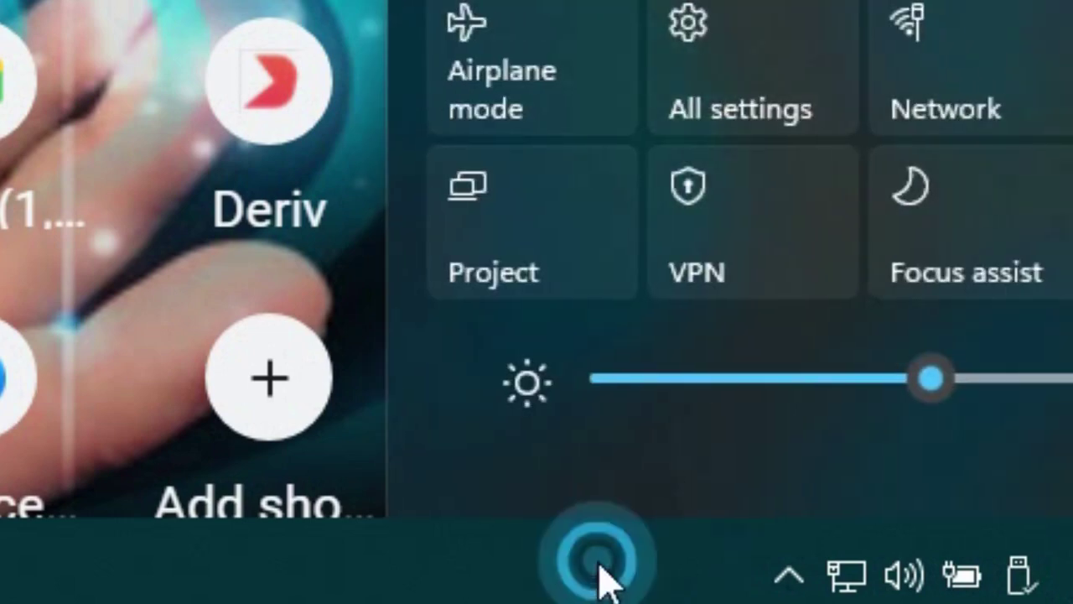
left_click(836, 575)
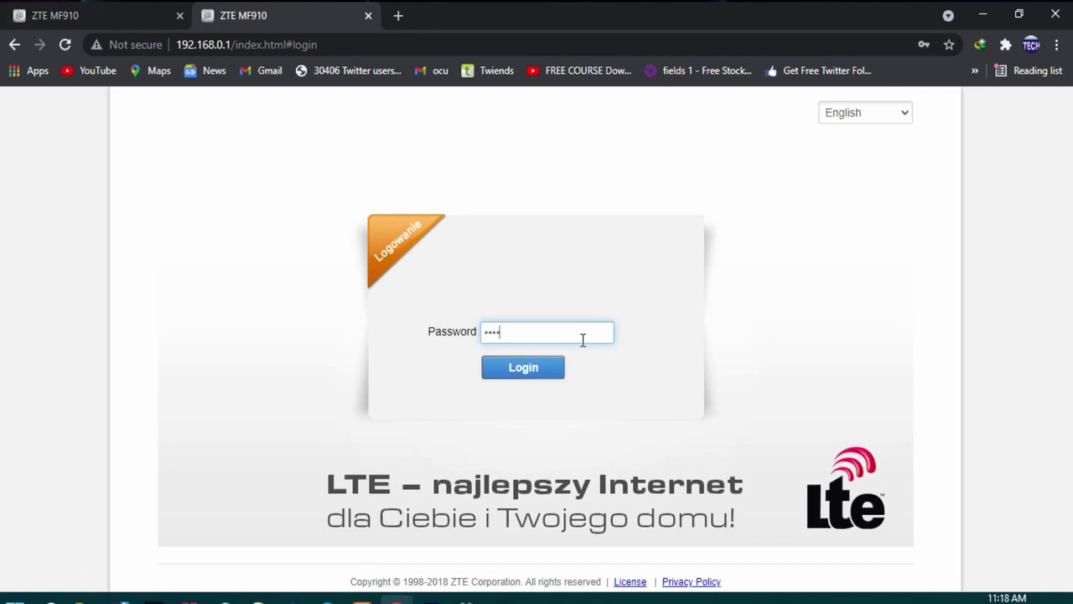
- Sign in to the ZTE MF910 admin page with the admin password
left_click(523, 369)
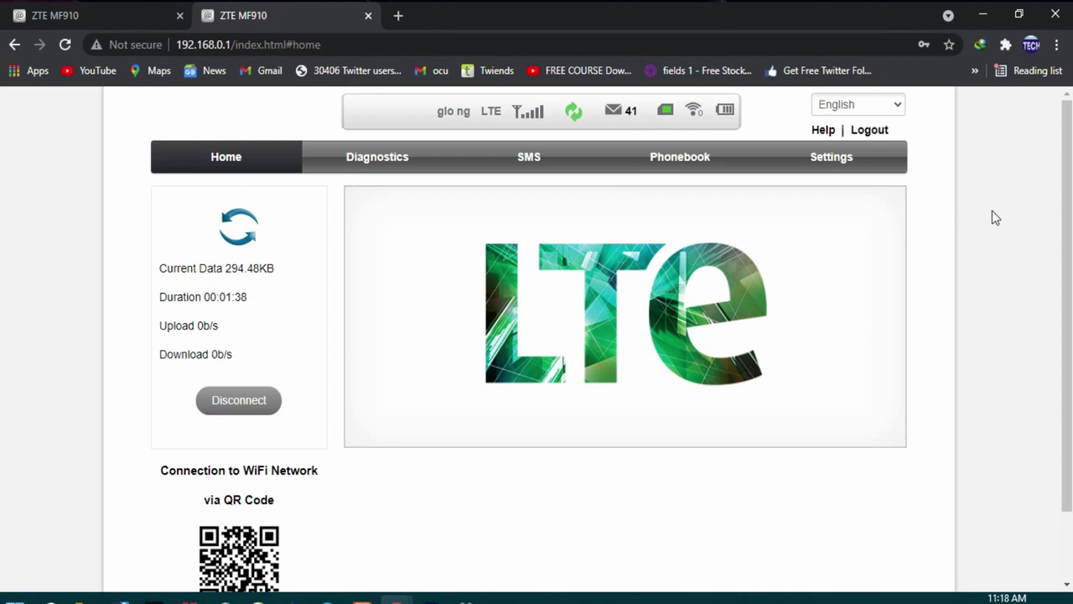
- In a new tab, search for 'yahoo' and open the Yahoo Mail result
left_click(399, 17)
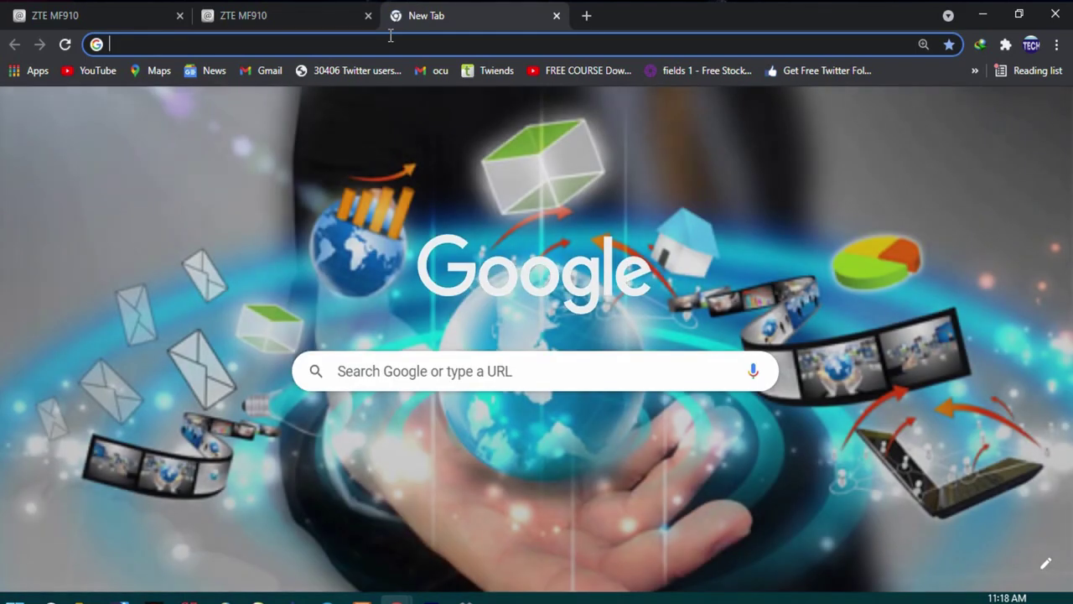
type("yago")
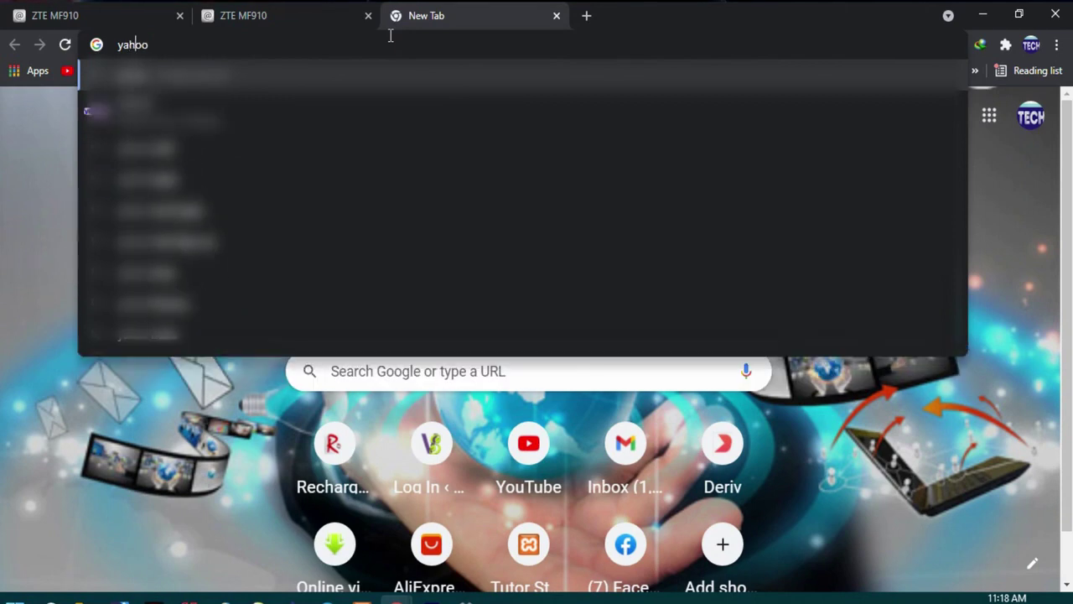
key("Return")
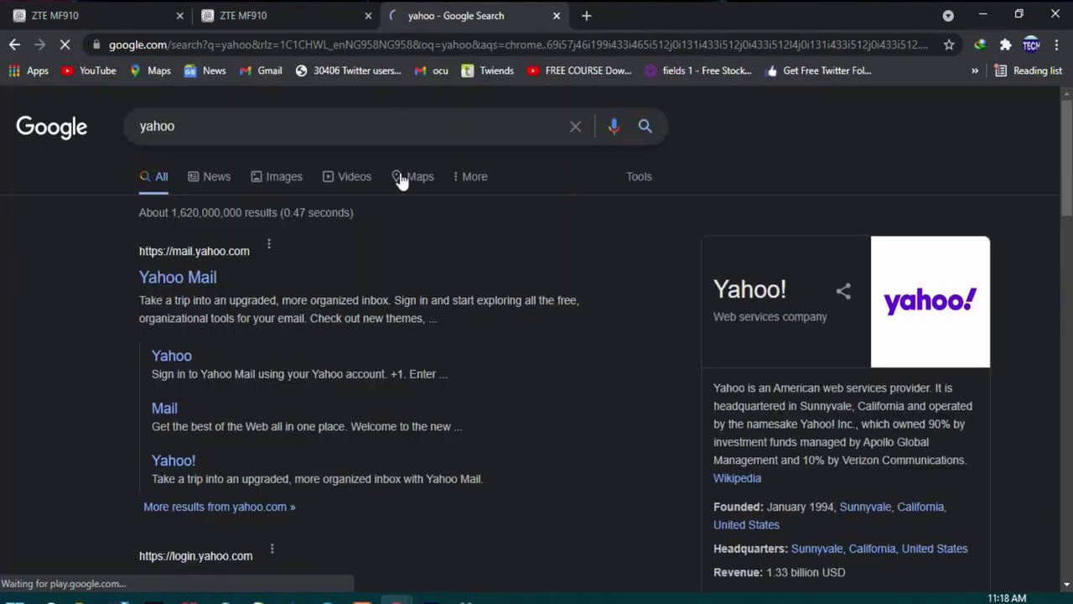
left_click(209, 279)
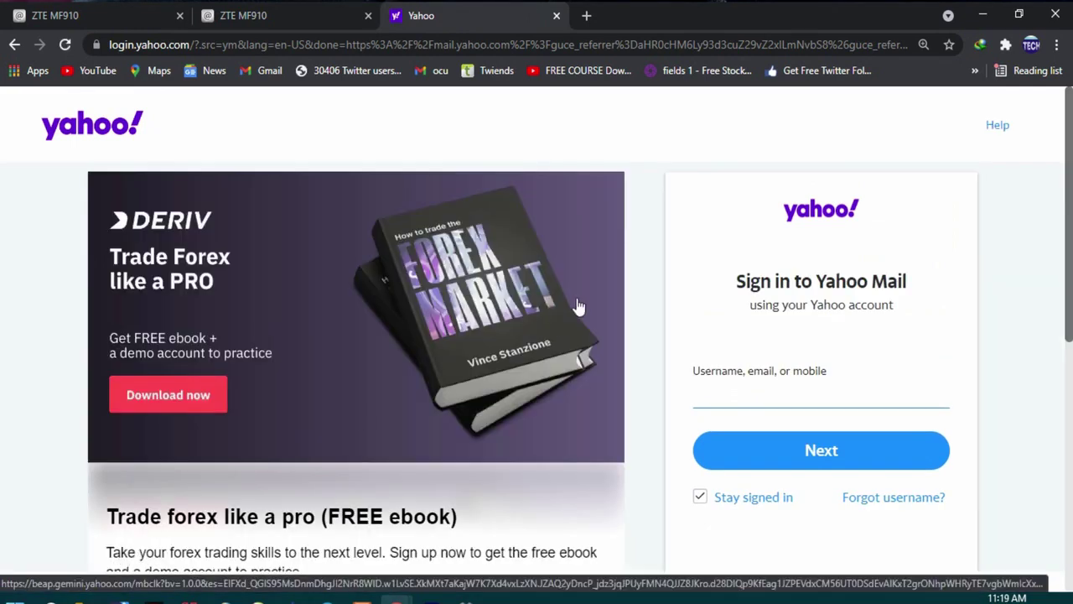
- Scroll the Yahoo Mail sign-in page down and back up to look it over
scroll(657, 371, "down", 7)
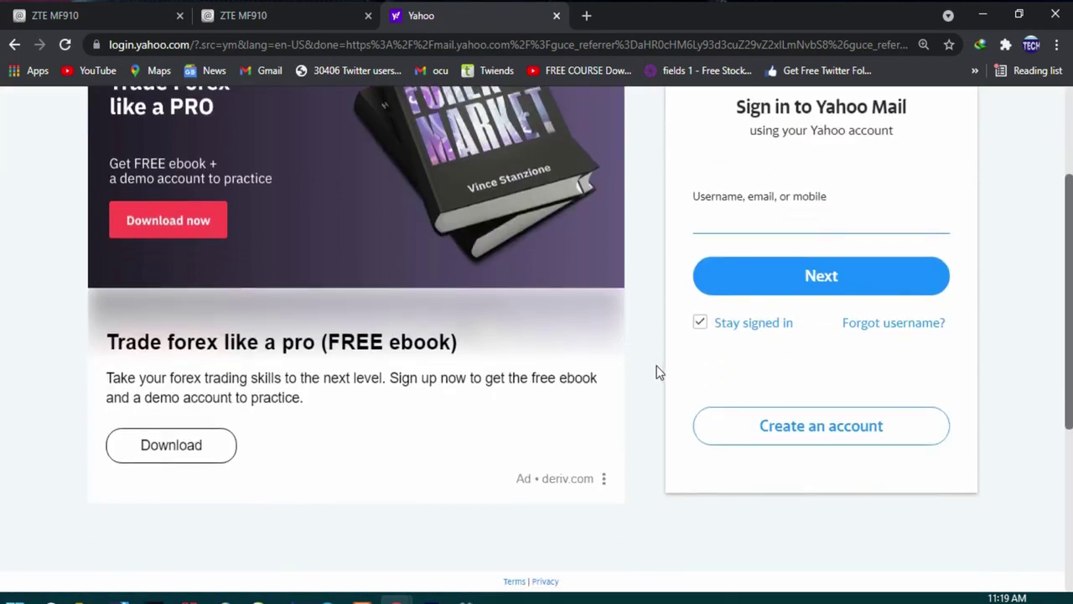
scroll(657, 371, "up", 7)
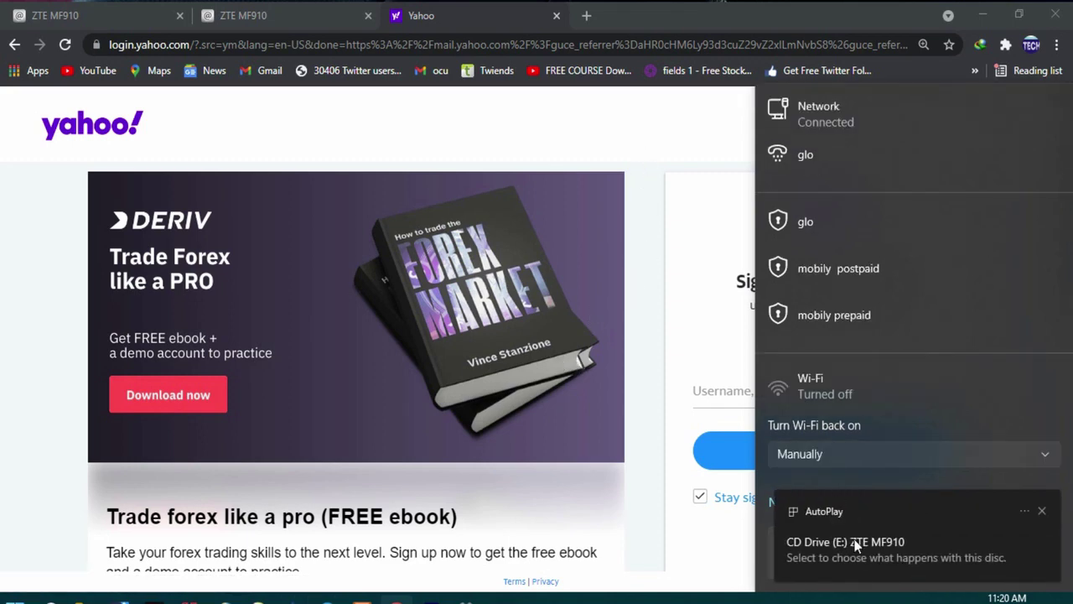
- Dismiss the network flyout and switch back to the ZTE MF910 admin tab
left_click(1027, 511)
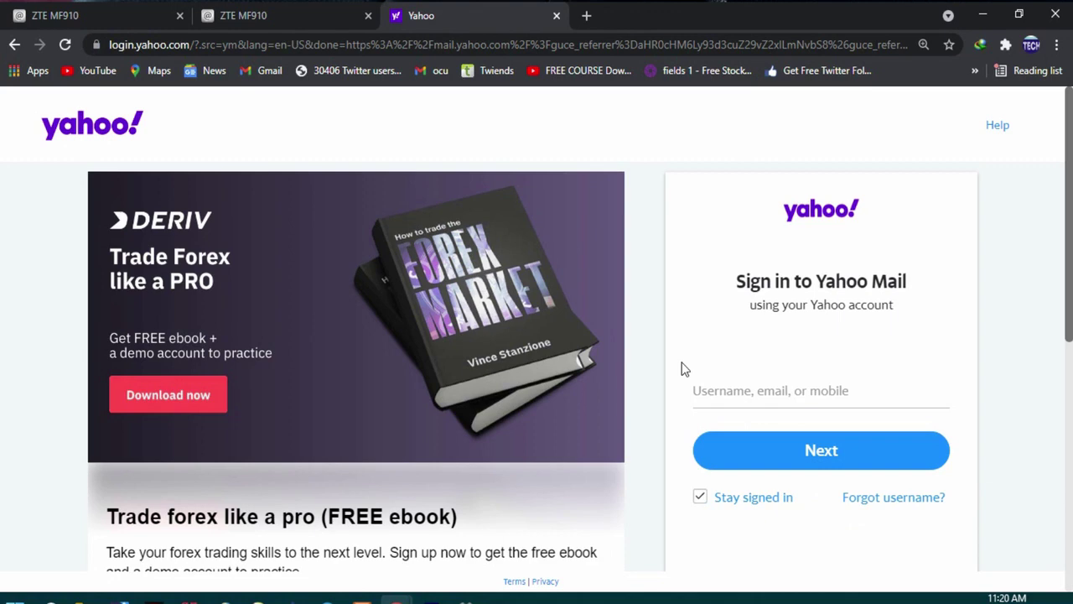
left_click(333, 12)
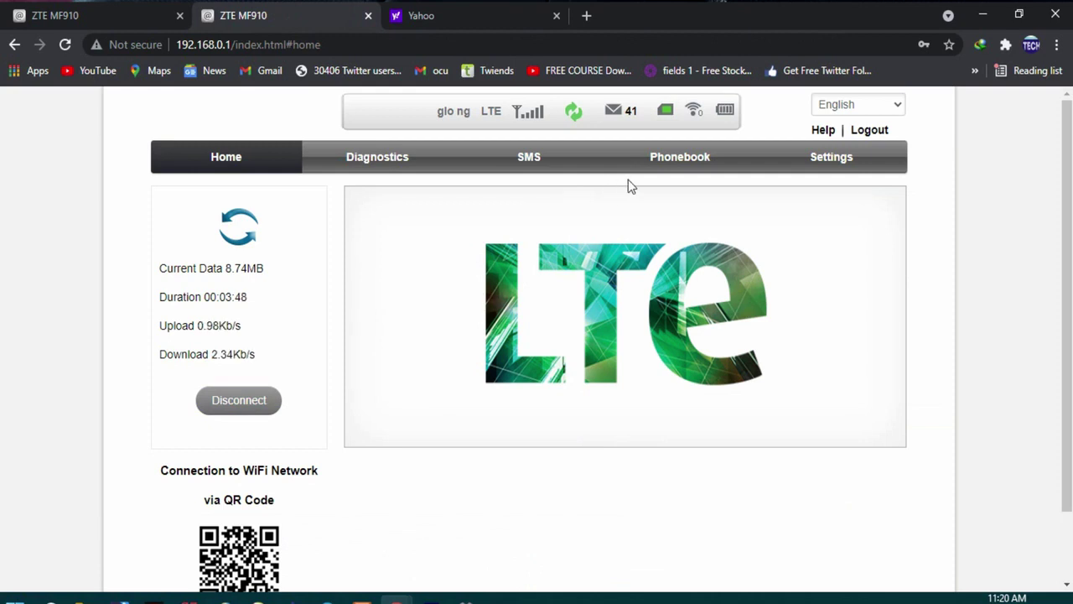
- Go to the router's Wi-Fi basic settings and enable SSID broadcast
left_click(816, 159)
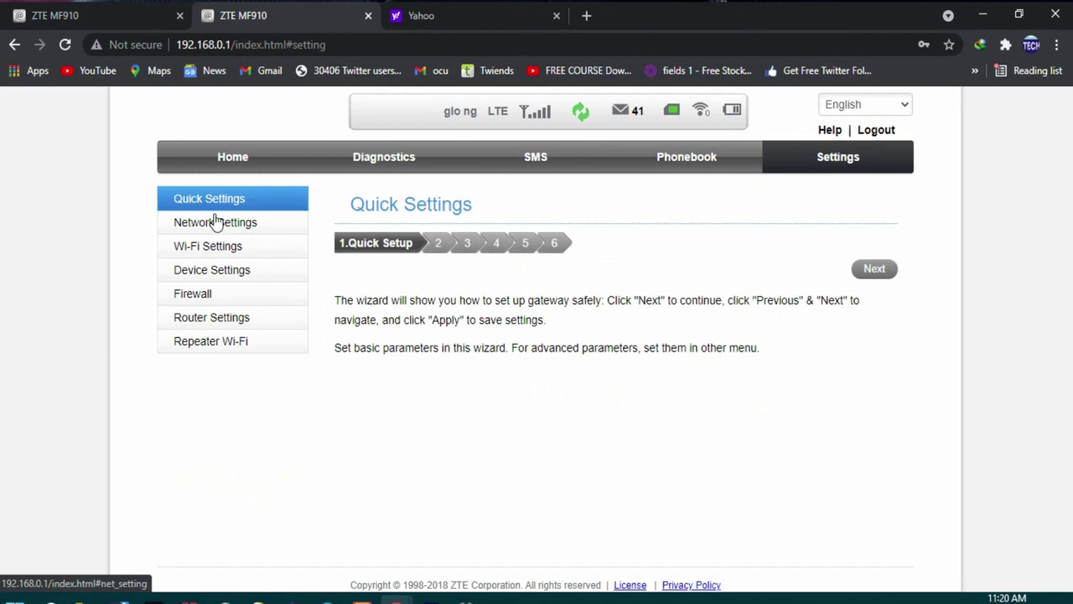
left_click(214, 221)
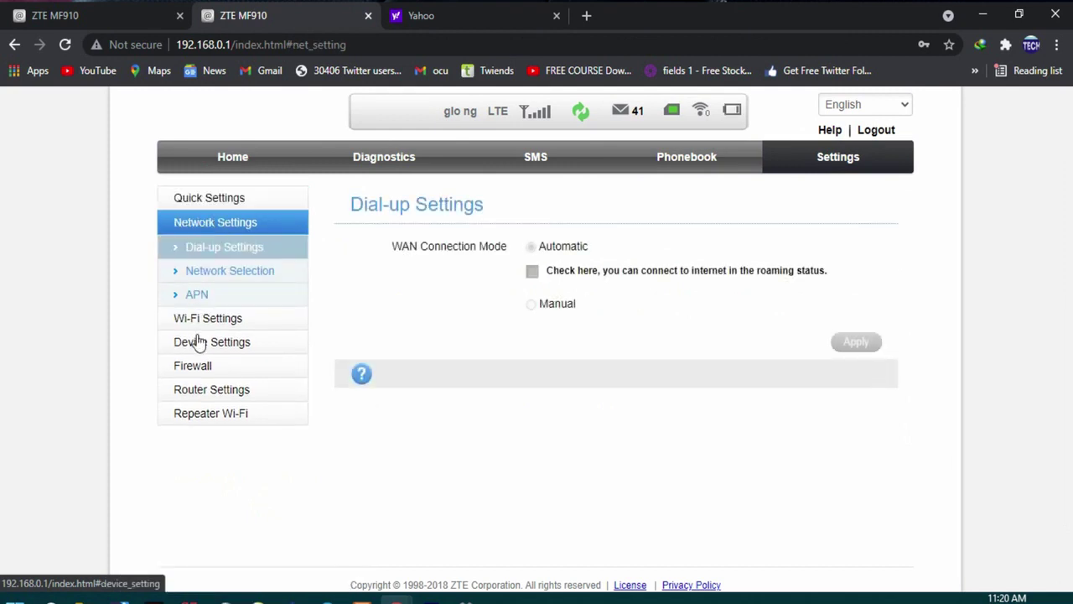
left_click(204, 321)
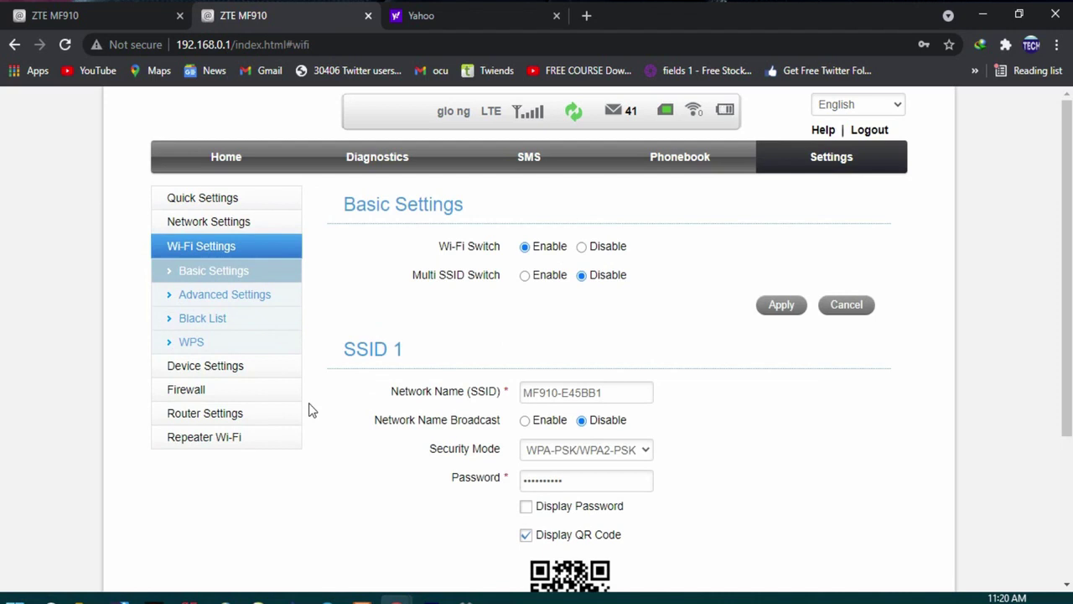
scroll(308, 409, "down", 2)
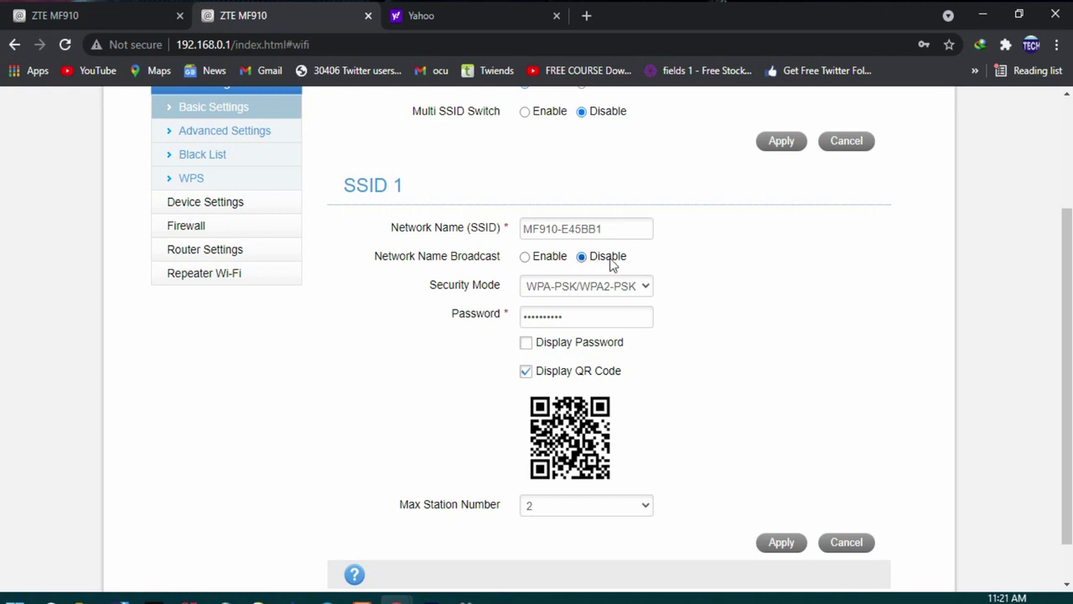
left_click(525, 257)
- Set SSID 1 security to WPA-PSK/WPA2-PSK, display the password, and apply
left_click(645, 290)
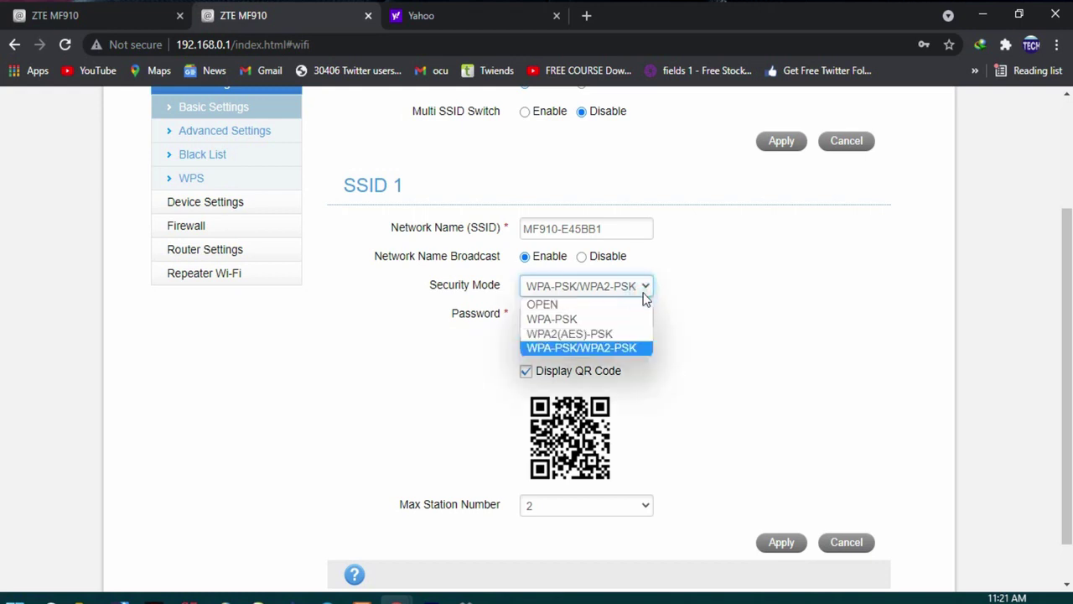
left_click(648, 289)
left_click(645, 289)
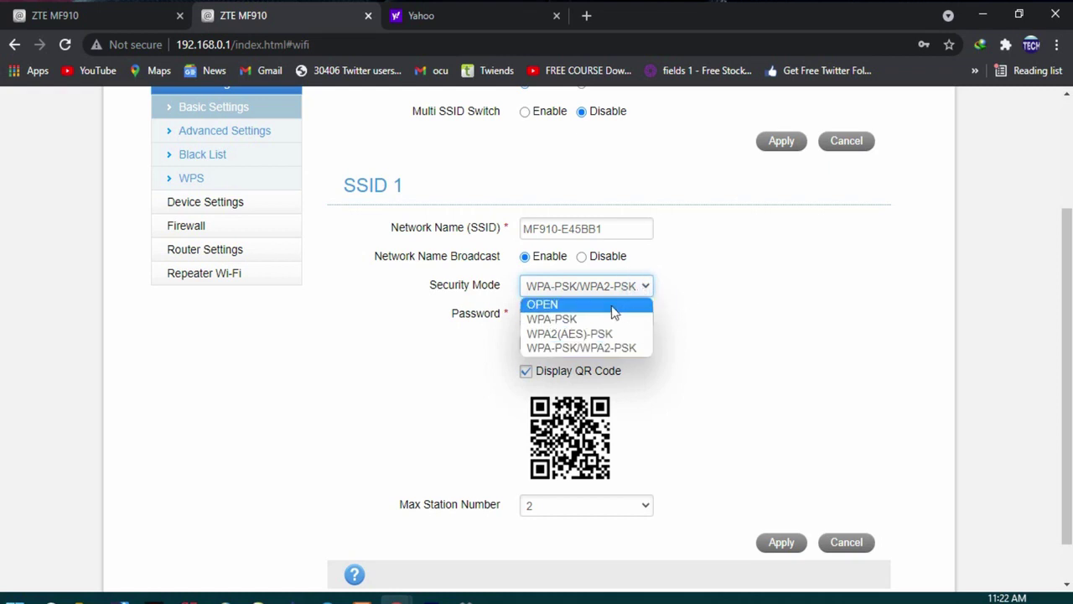
left_click(615, 303)
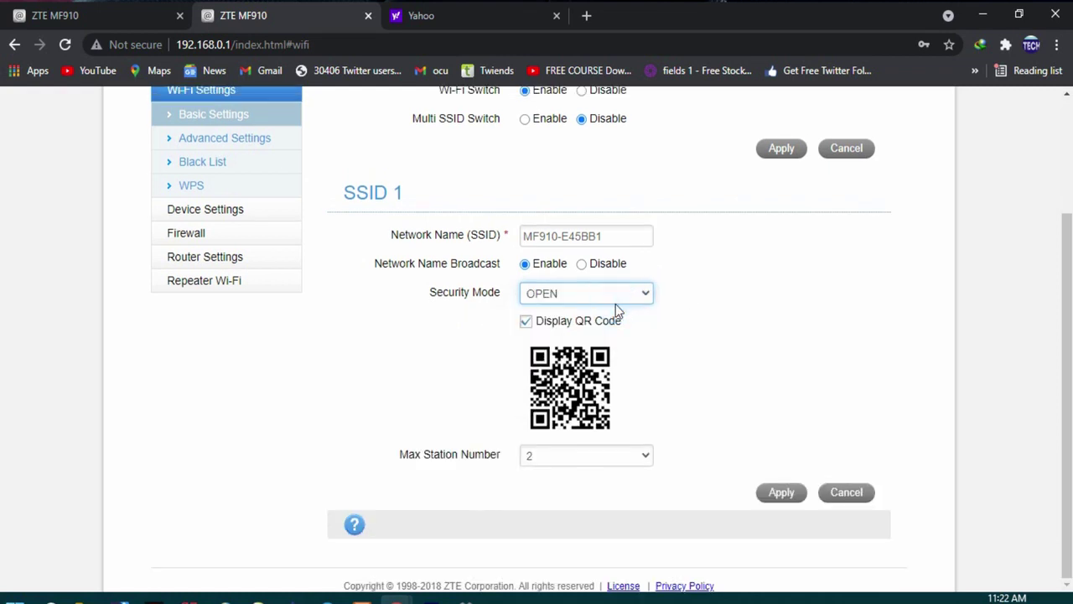
left_click(646, 293)
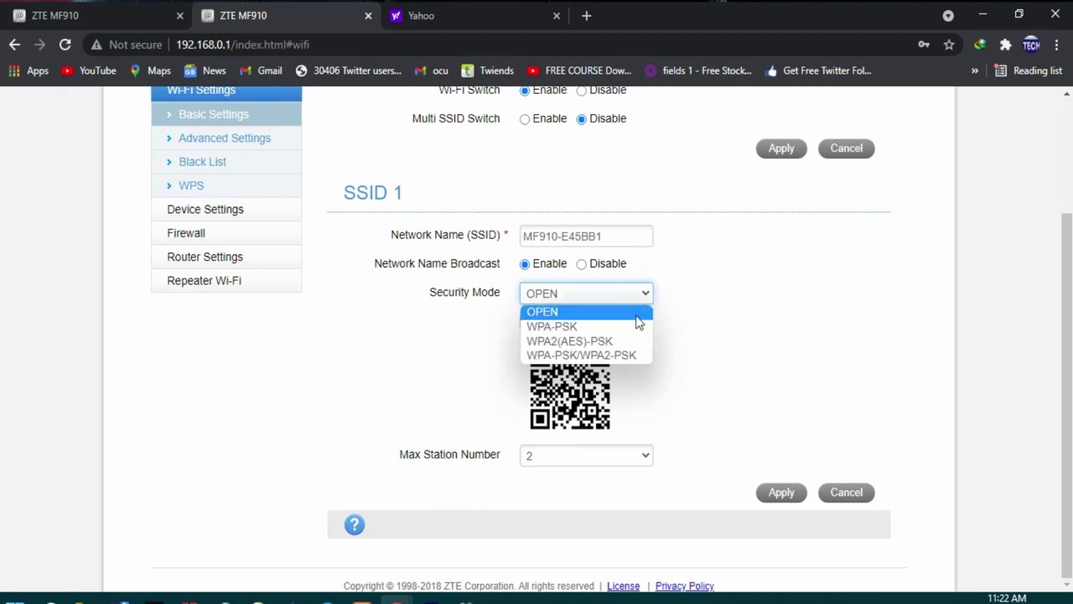
left_click(647, 354)
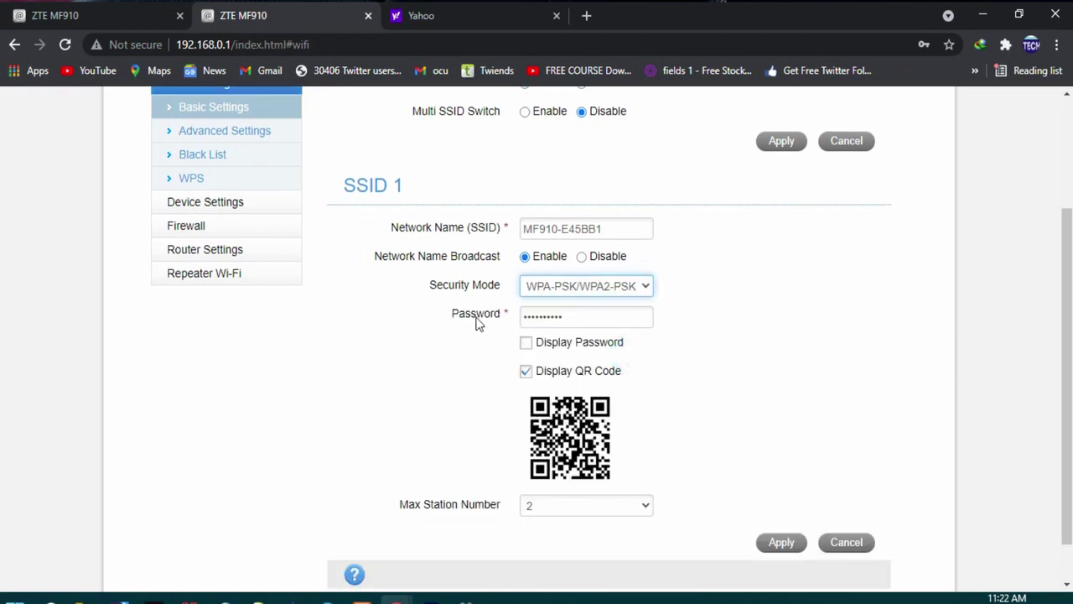
left_click(525, 344)
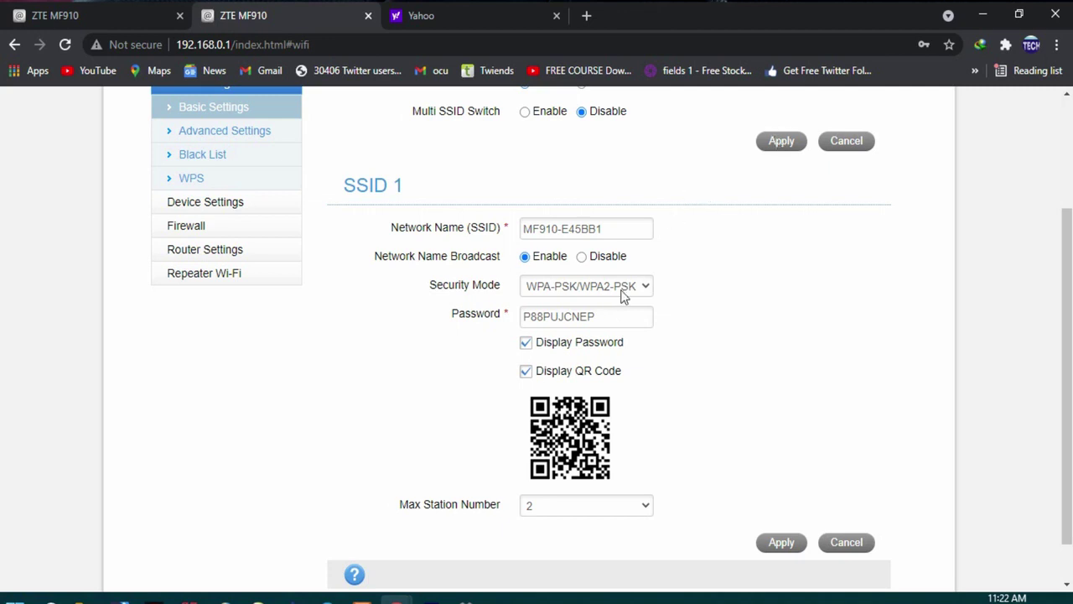
left_click(617, 312)
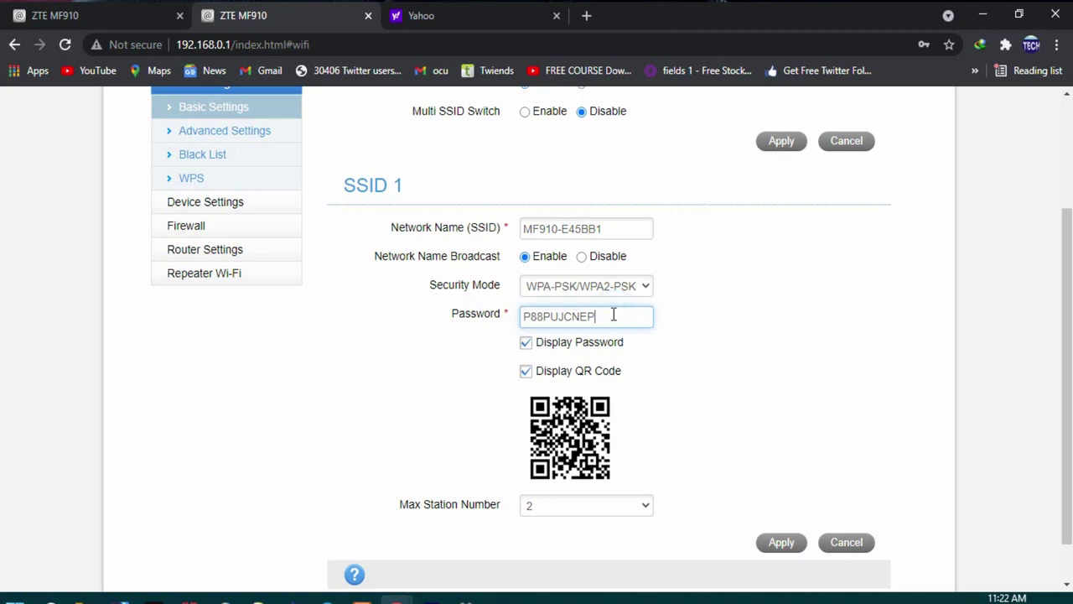
left_click(778, 545)
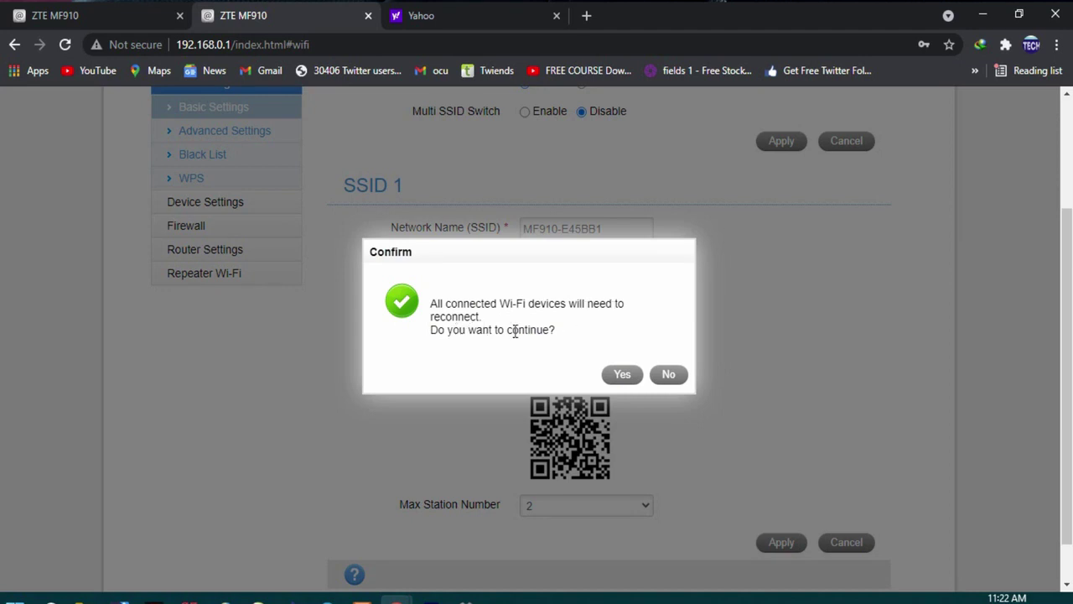
- Accept the reconnect warning so the WPA-PSK/WPA2-PSK settings for SSID 1 are saved
left_click(618, 373)
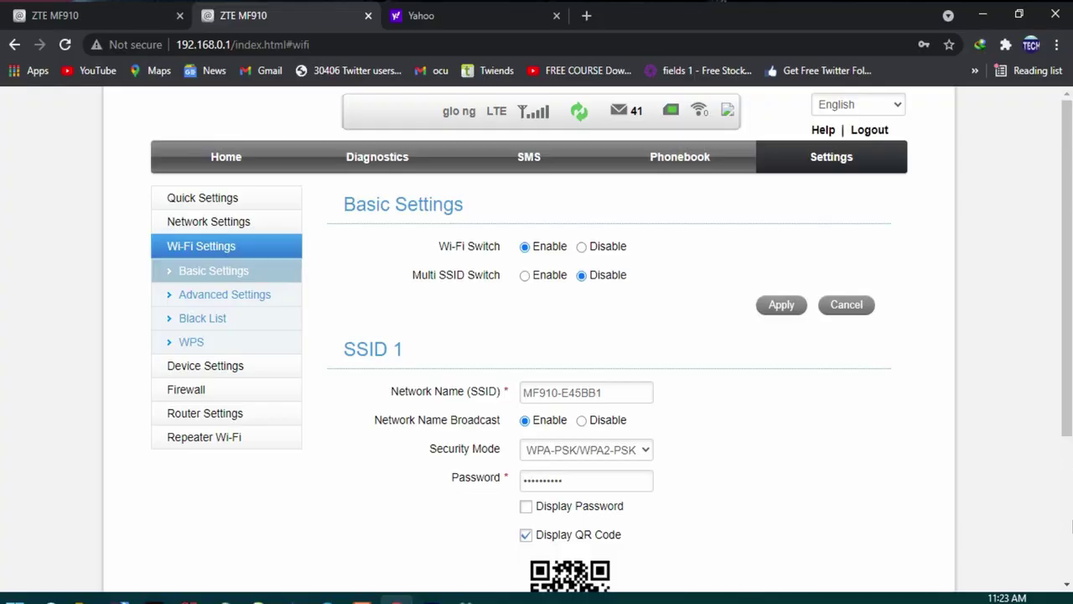
- Turn Wi-Fi on, choose MF910-E45BB1, and enter its network security key
left_click(930, 598)
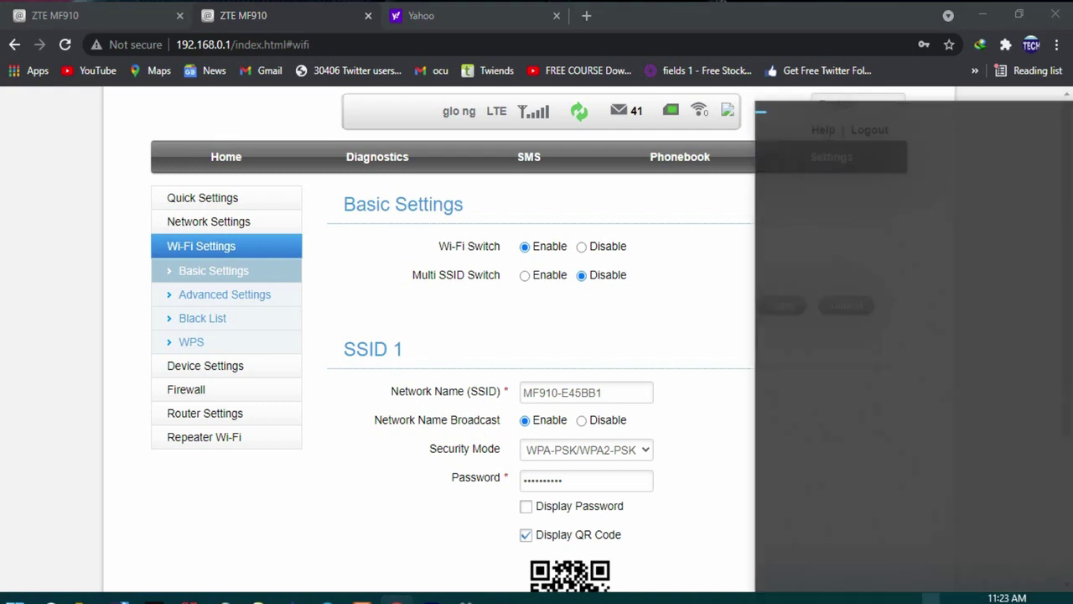
left_click(809, 570)
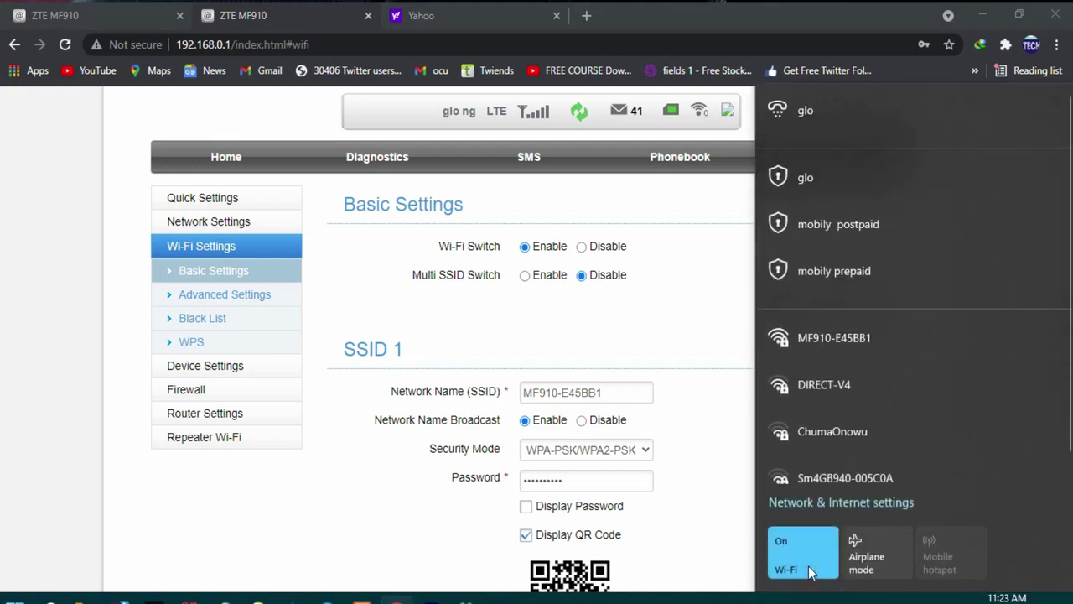
left_click(863, 338)
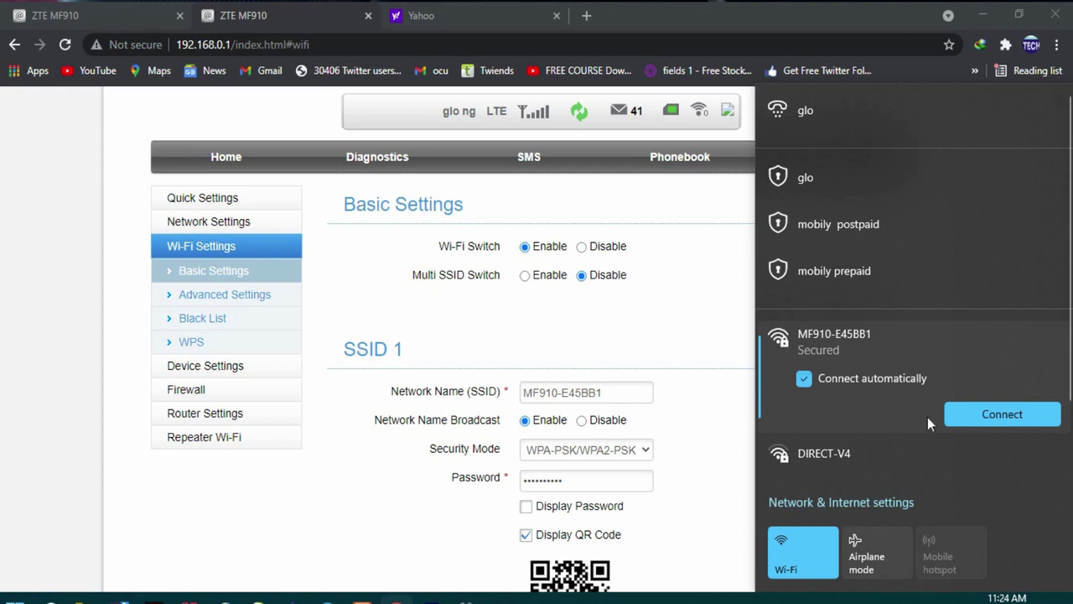
left_click(968, 414)
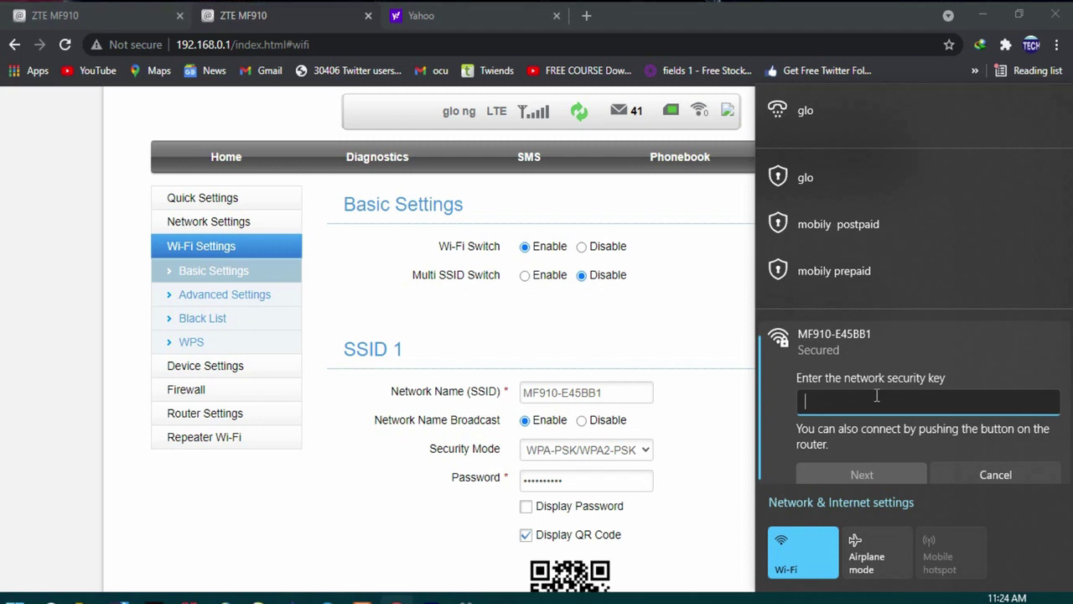
type("1")
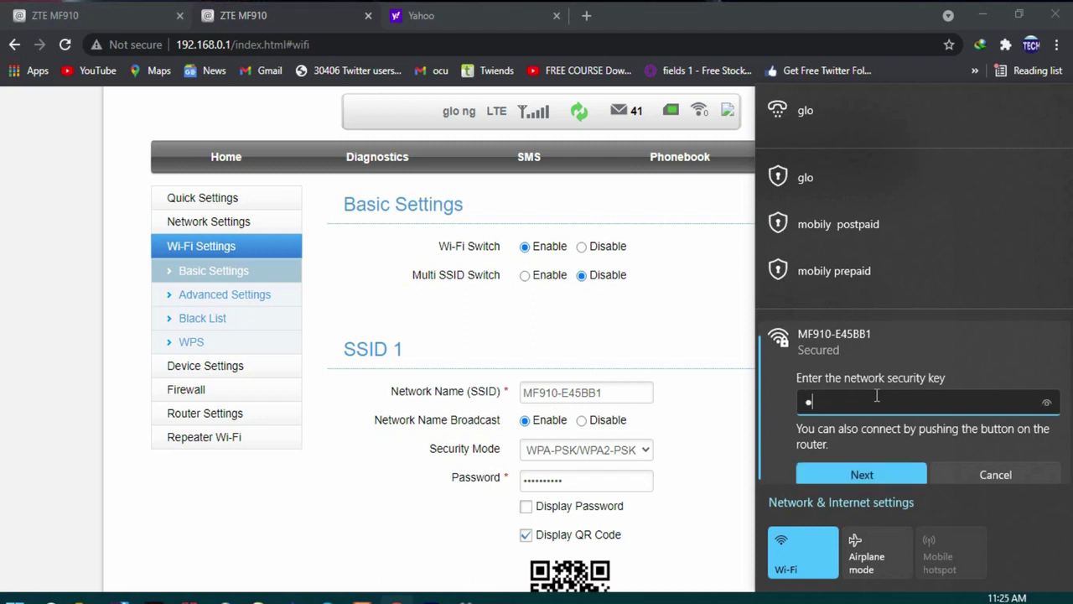
type("234")
type("1")
- Join MF910-E45BB1, dismiss the logged-out alert, and sign back into the router
left_click(871, 475)
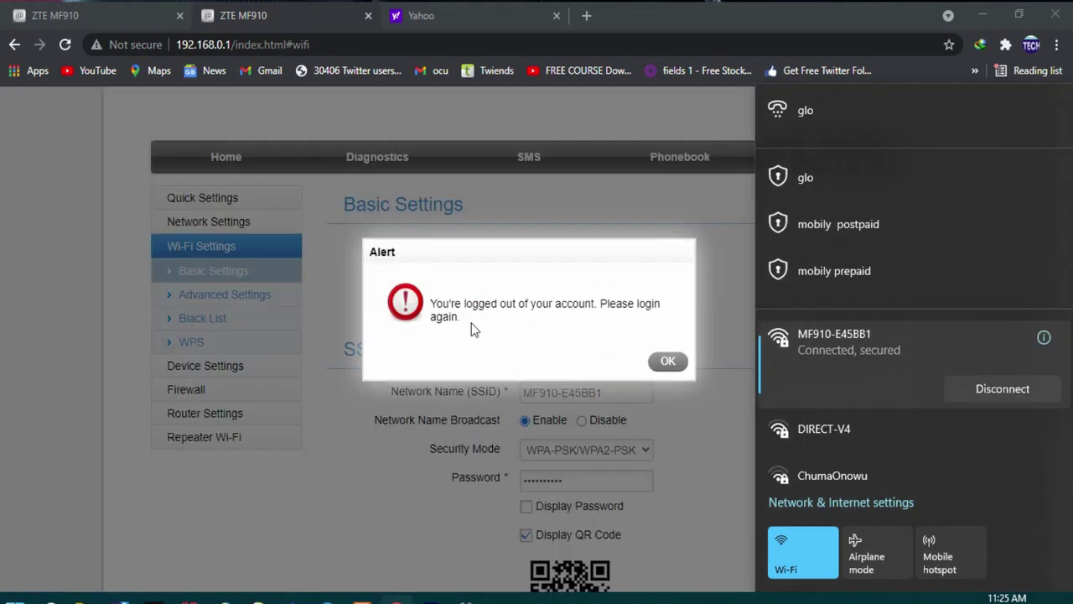
left_click(666, 361)
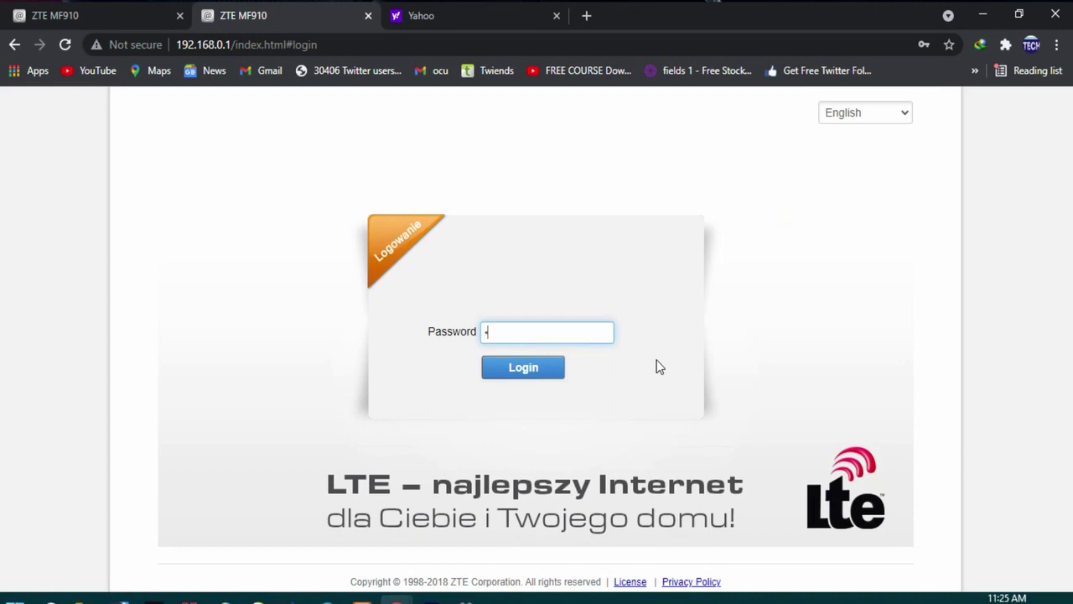
type("ain")
left_click(516, 367)
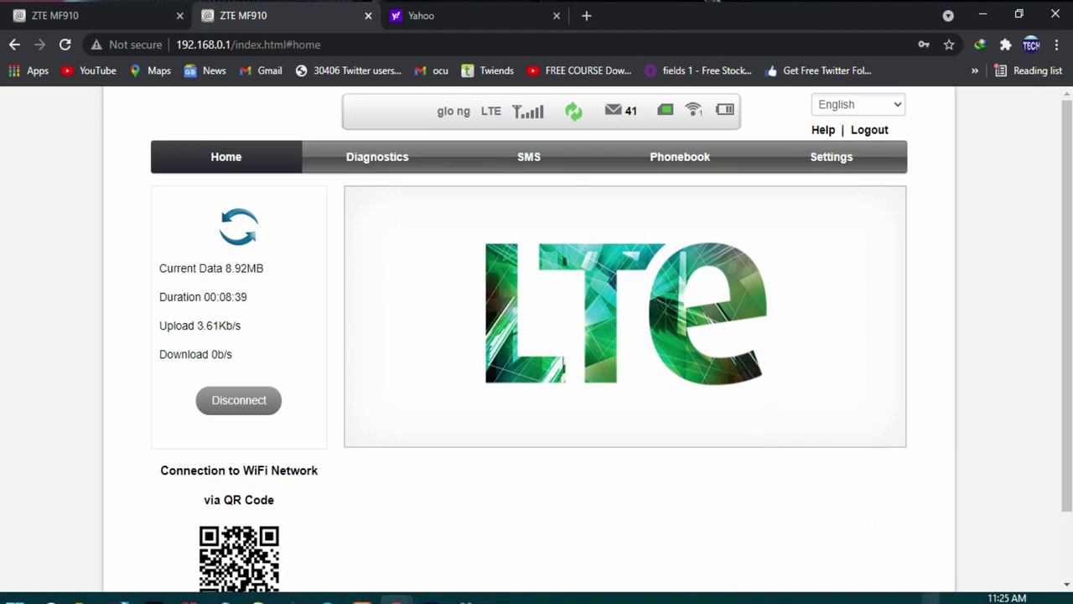
- Disconnect from MF910-E45BB1 in the Wi-Fi flyout and reconnect to it
left_click(927, 596)
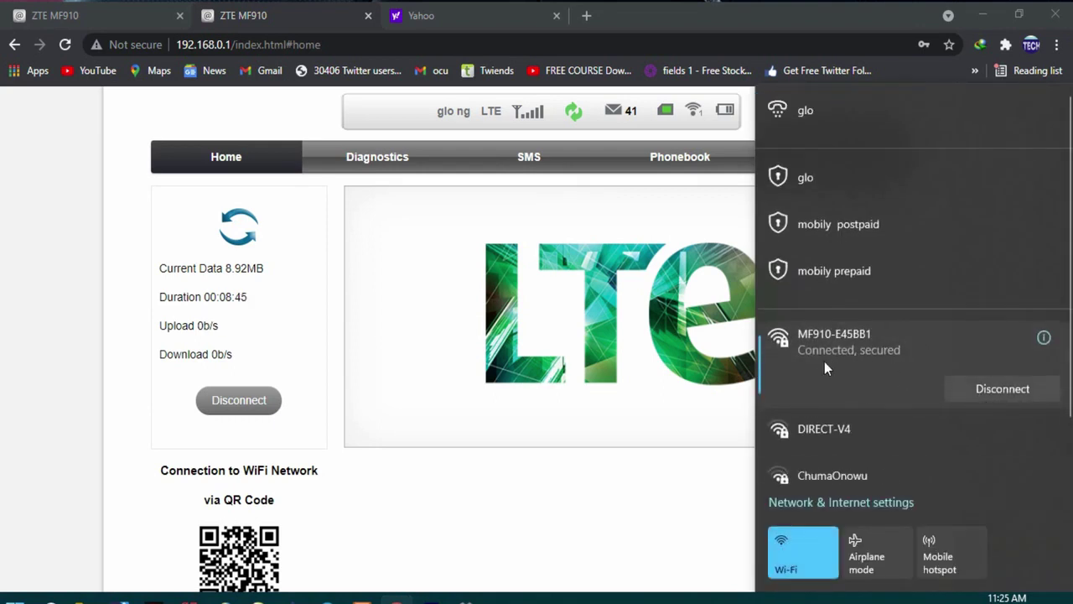
left_click(998, 389)
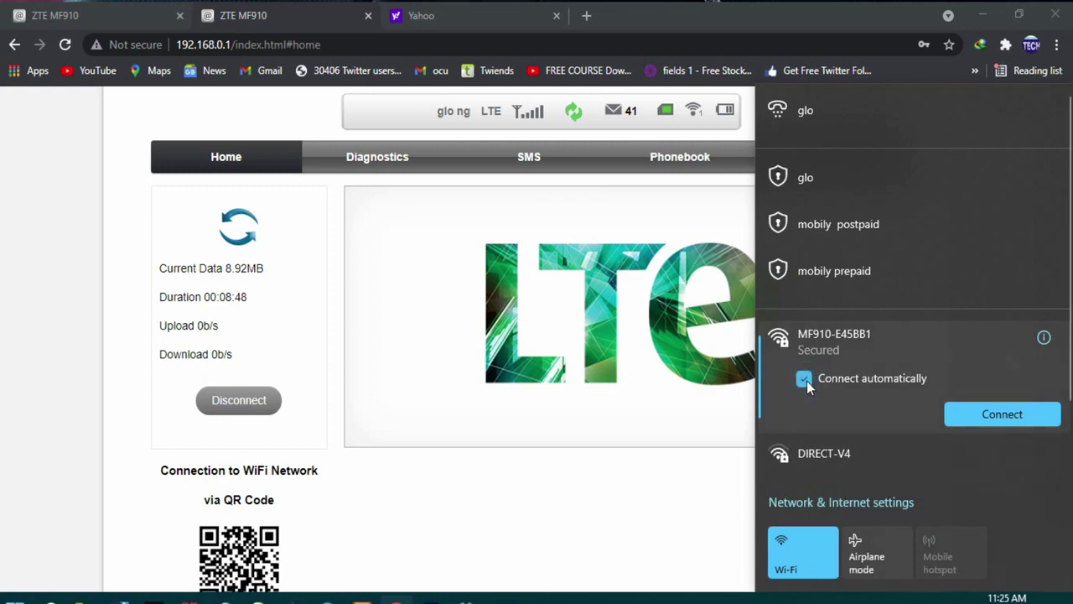
left_click(998, 411)
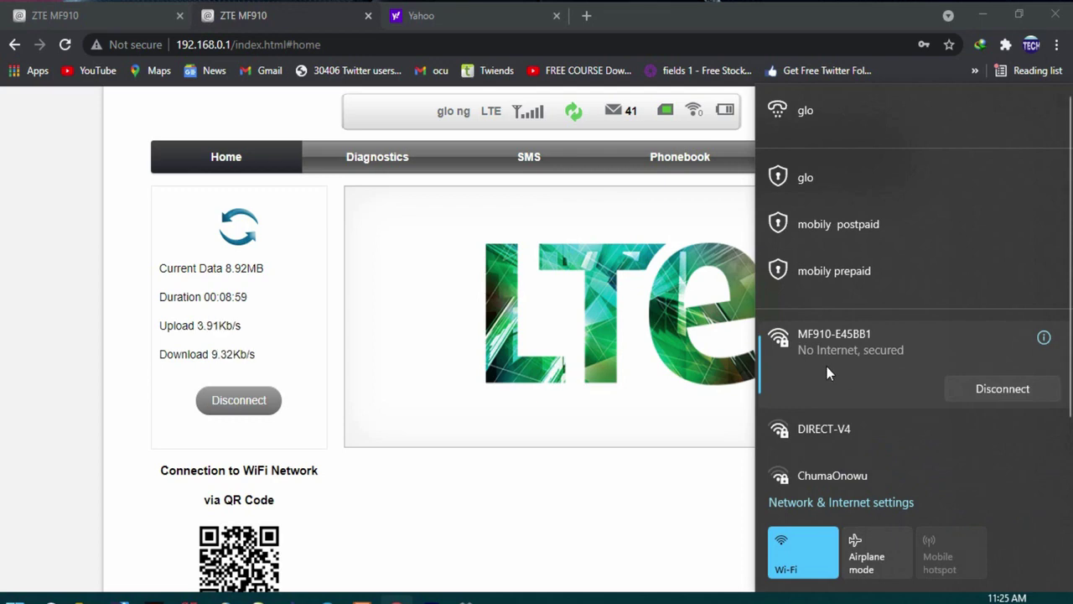
- Close the Wi-Fi list, browse the Yahoo sign-in tab, and reach Deriv's free forex e-book page
left_click(401, 385)
left_click(442, 9)
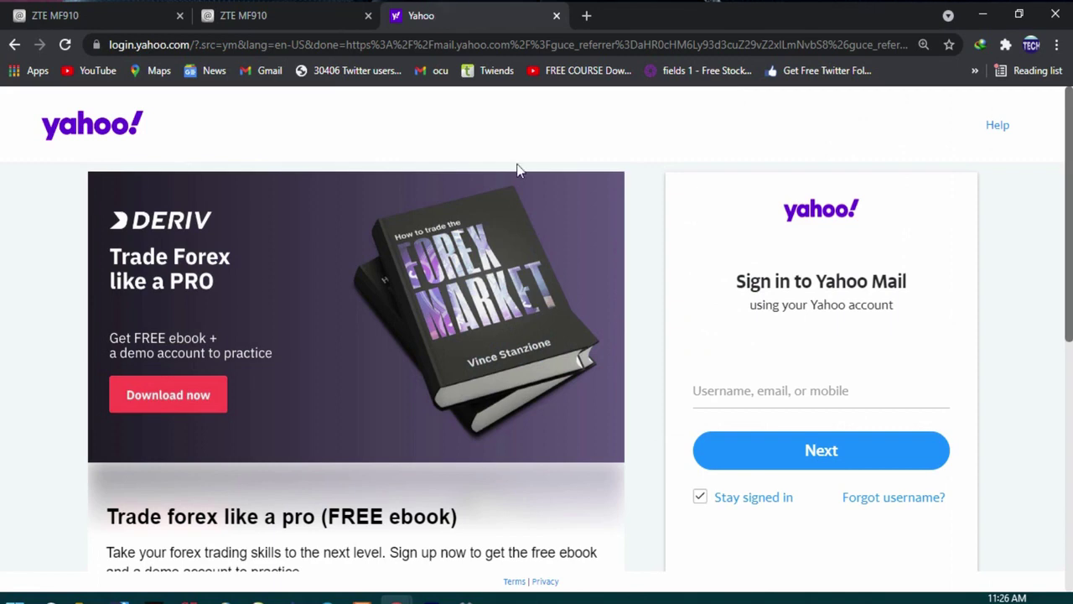
scroll(337, 537, "down", 5)
scroll(324, 518, "up", 4)
scroll(327, 490, "up", 2)
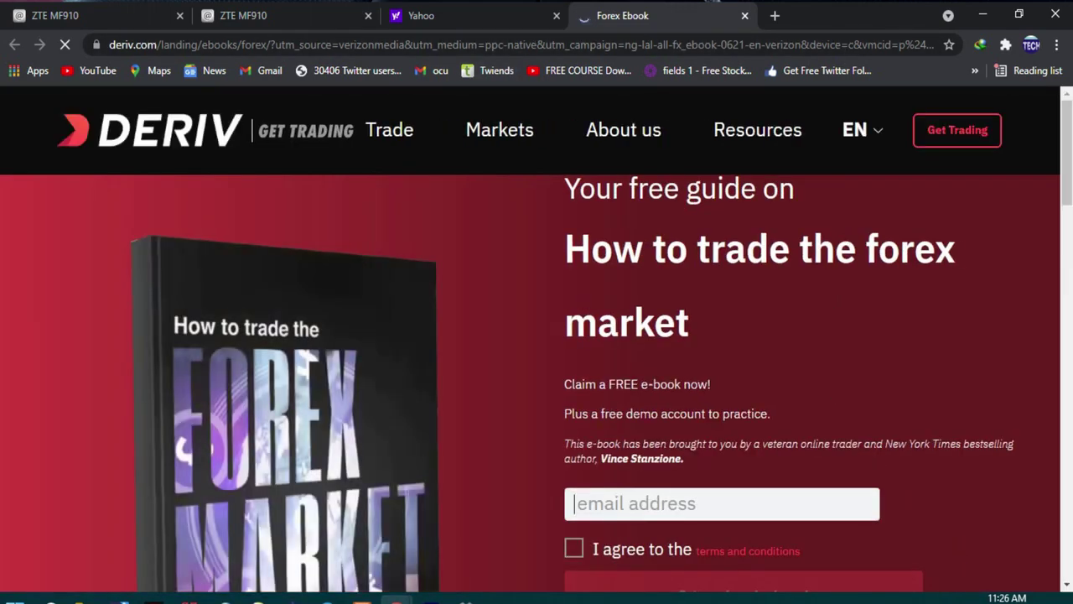
left_click(1057, 597)
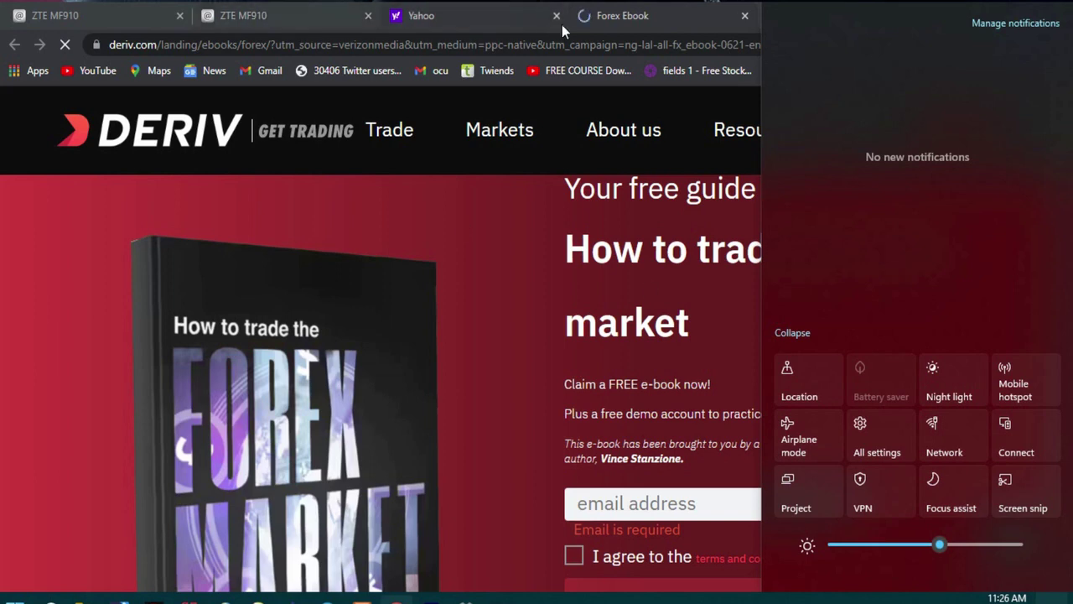
left_click(656, 21)
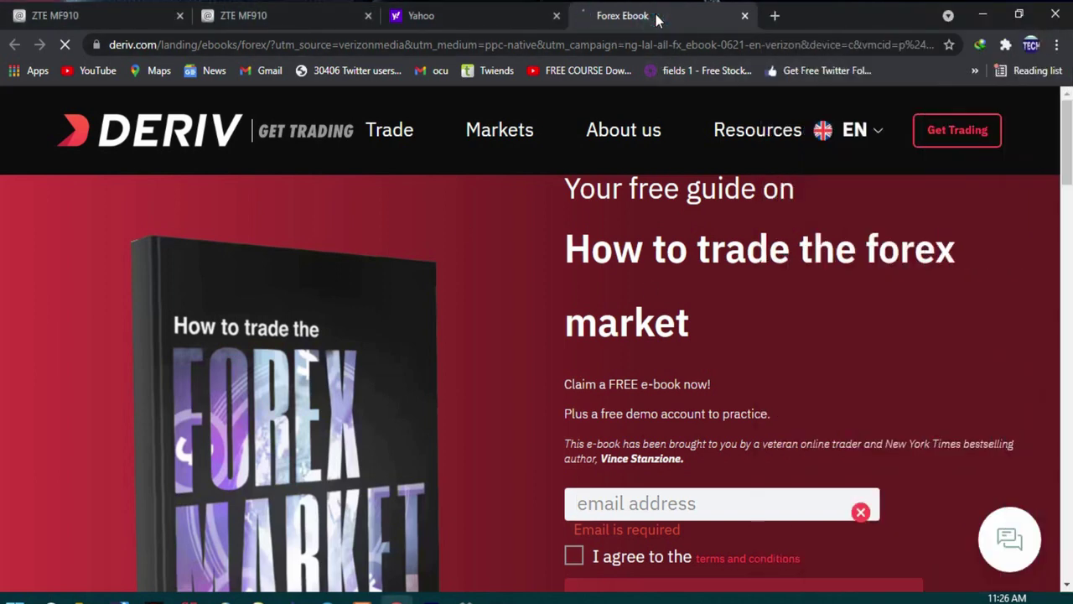